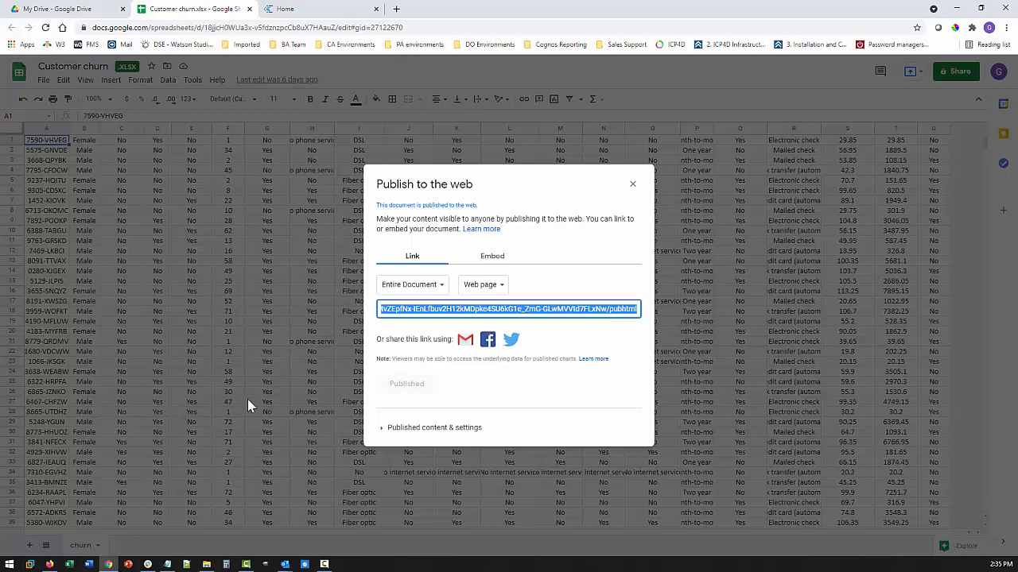
Close the Publish to web dialog once the sheet's published link is copied
left_click(633, 184)
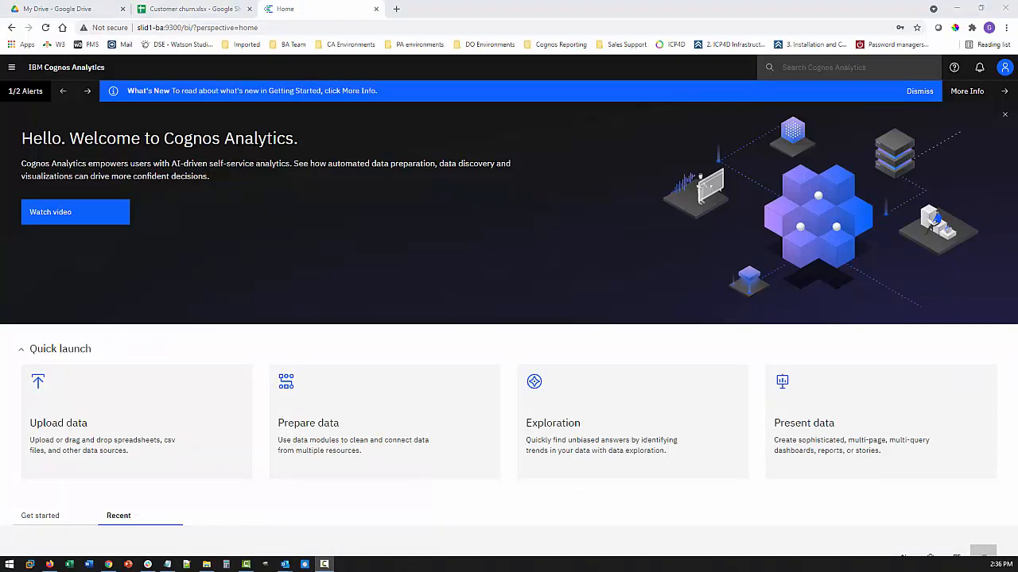
Start a new Progress DataDirect Autonomous REST data server connection
left_click(12, 68)
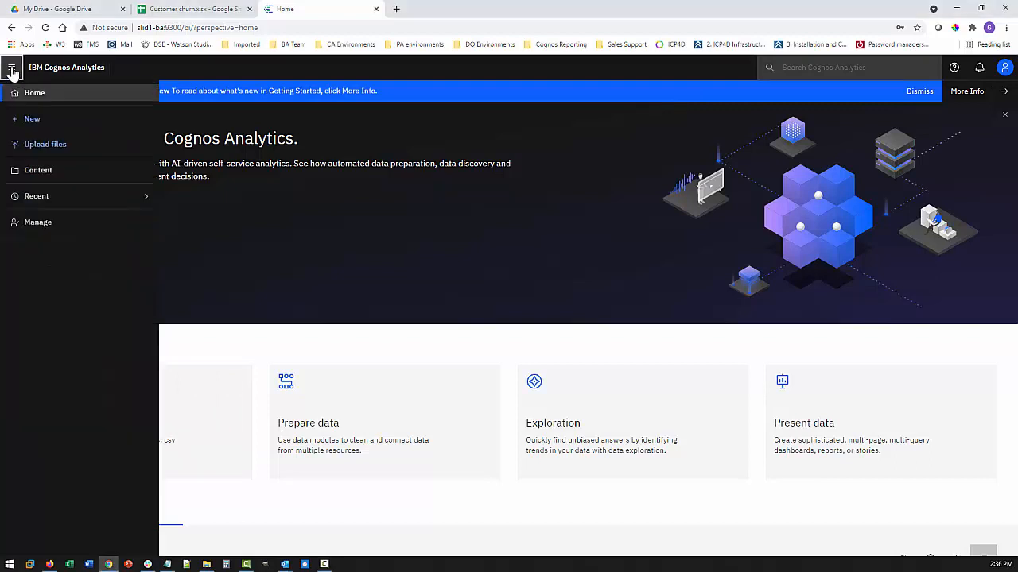
left_click(37, 225)
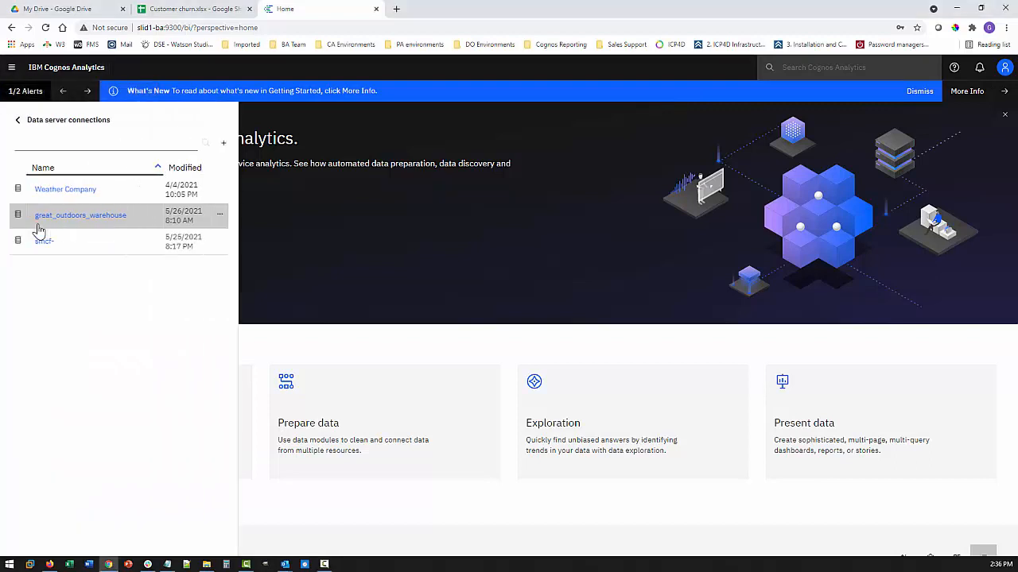
left_click(223, 144)
scroll(311, 350, "down", 4)
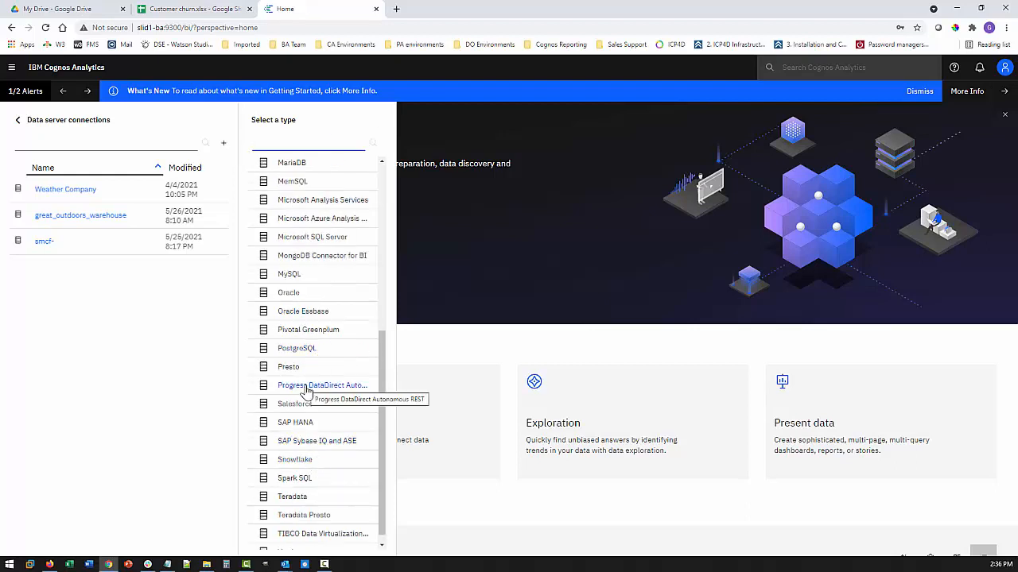
left_click(306, 387)
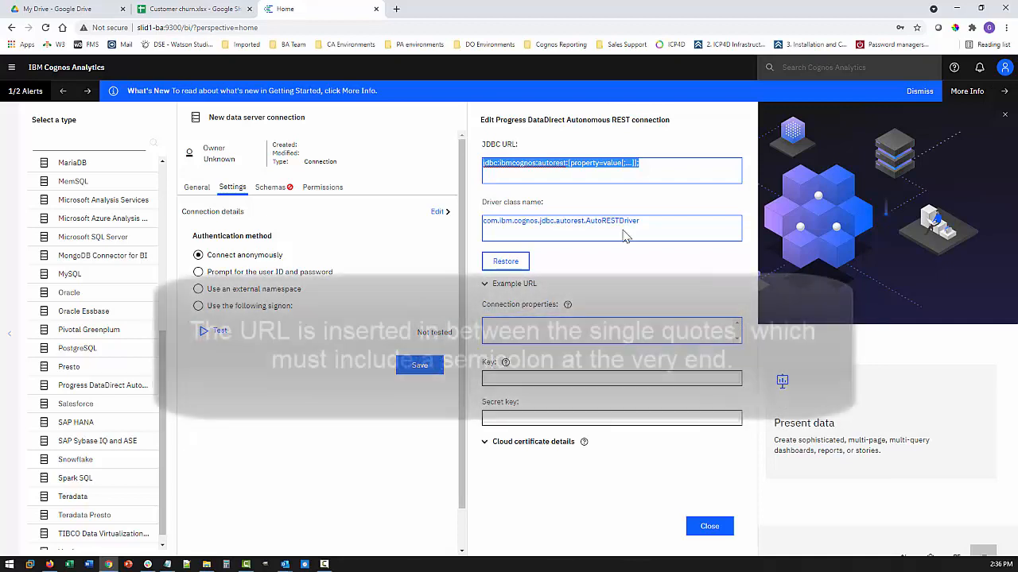
Paste the published sheet URL as the JDBC URL and name the connection 'google sheet'
left_click(635, 168)
left_click_drag(651, 163, 472, 171)
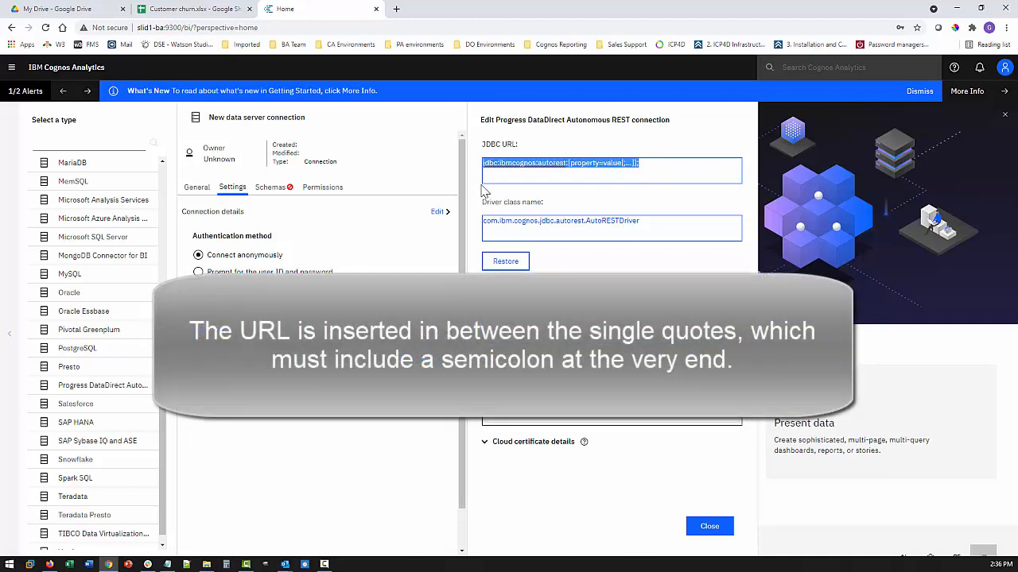
type("jdbc:ibmcognos:autorest:Sample='https://docs.google.com/spreadsheets/d/e/2PACX-1vSktFDRoE6oMvZEpINx-IEnLfbuv2H12kMDpke45U6kG1e_ZmG-GLwMVVtd7FLxNw/pubhtml?gid=27122670&single=true';")
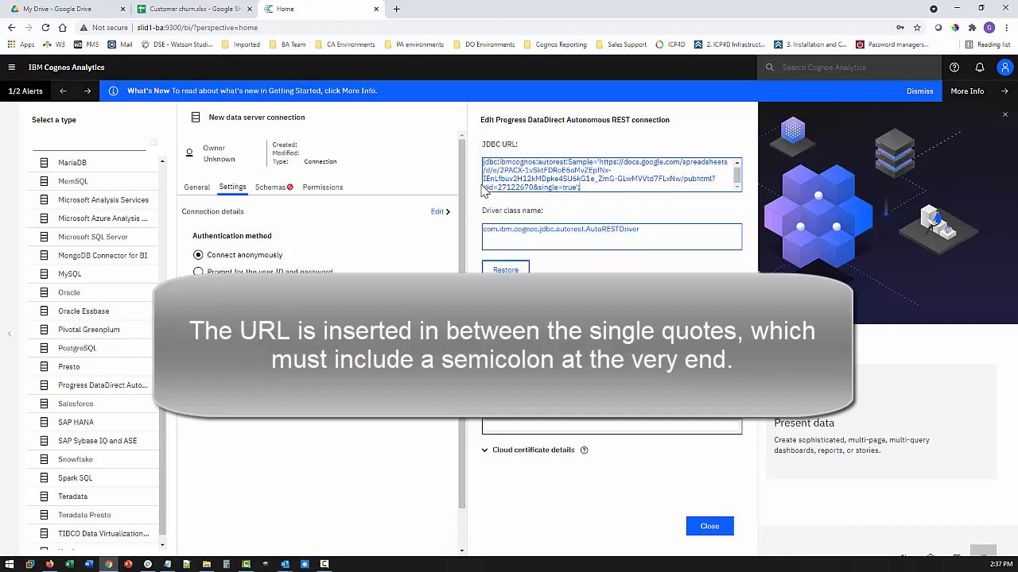
left_click_drag(311, 116, 202, 119)
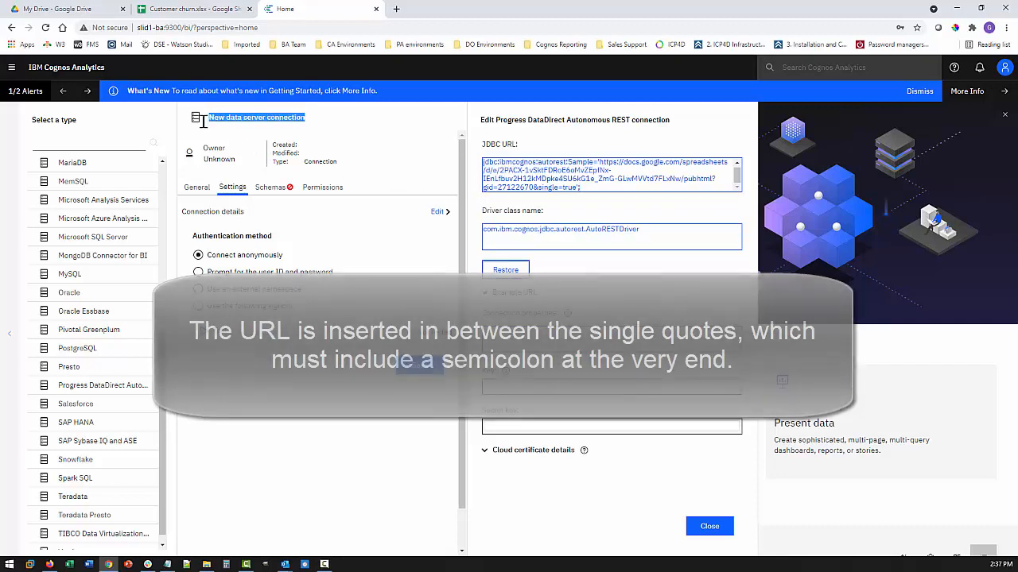
type("google sheet")
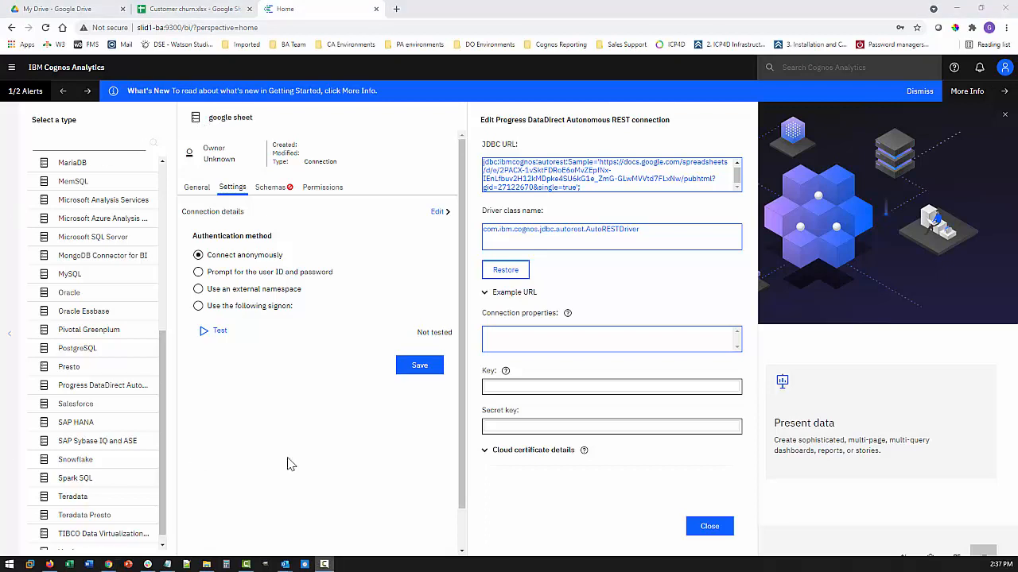
Add and save a new signon with the account's e-mail as user ID and its password
left_click(199, 306)
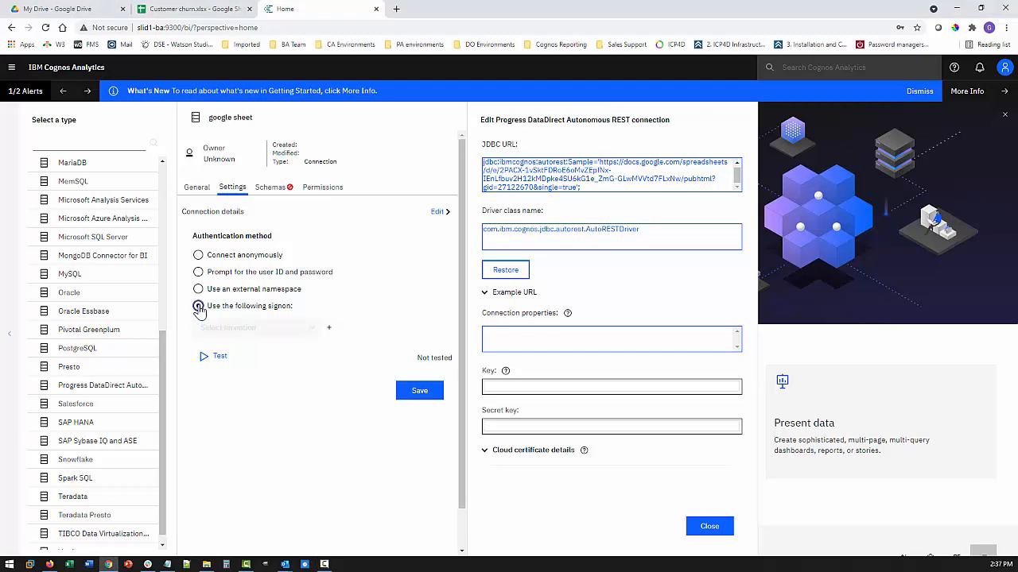
left_click(328, 327)
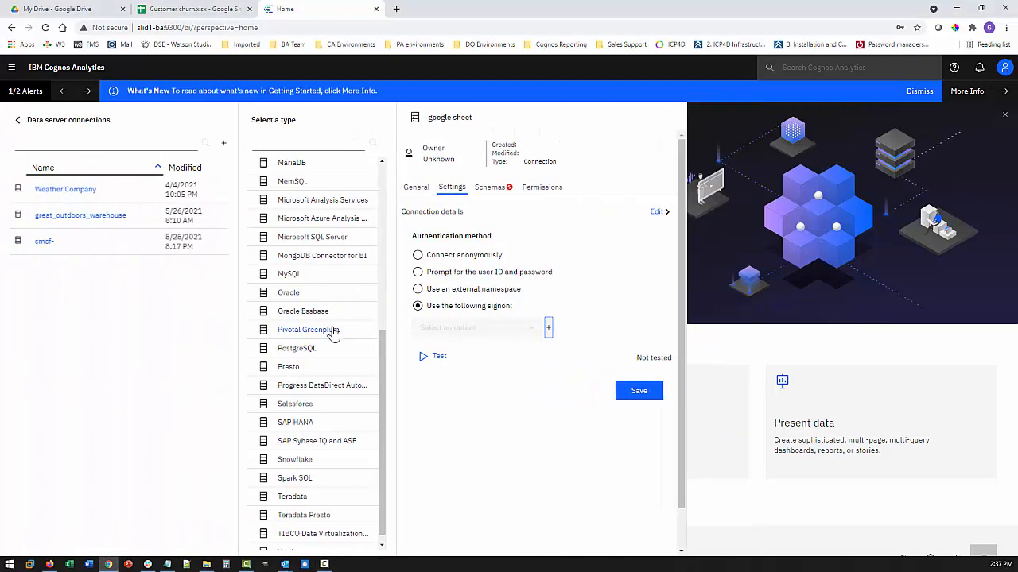
left_click_drag(659, 213, 694, 218)
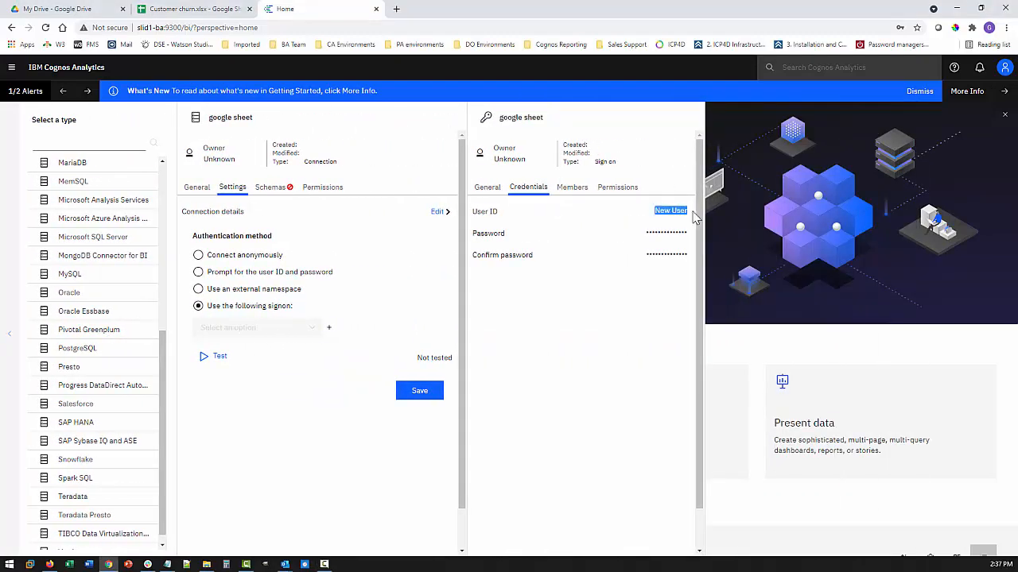
key("BackSpace")
key("Tab")
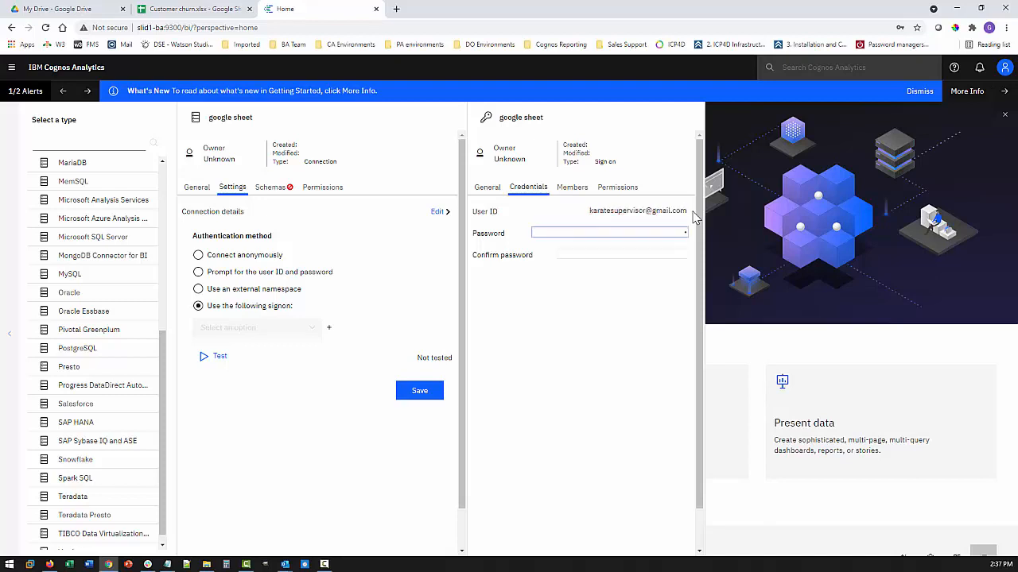
key("Tab")
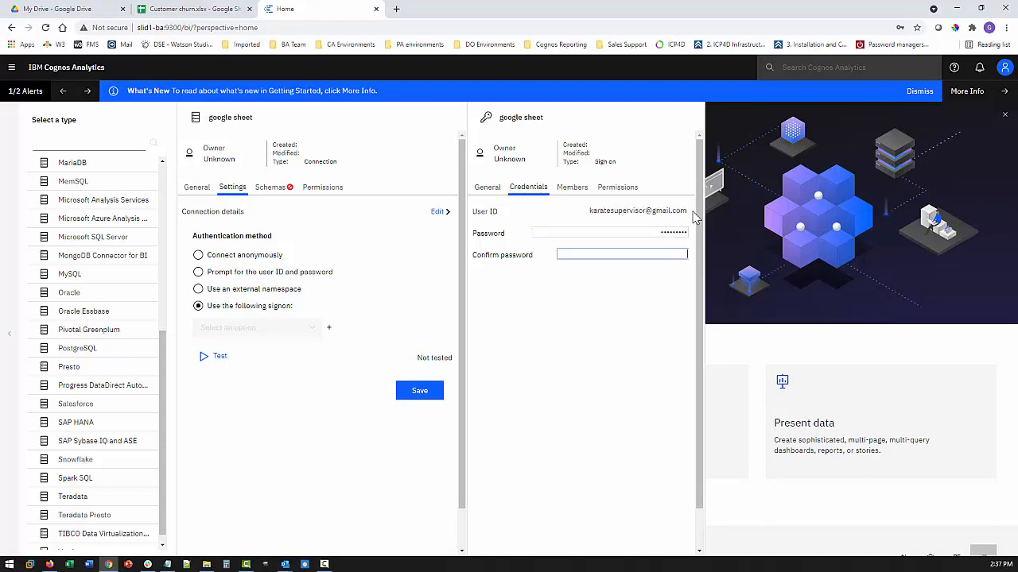
type("•••")
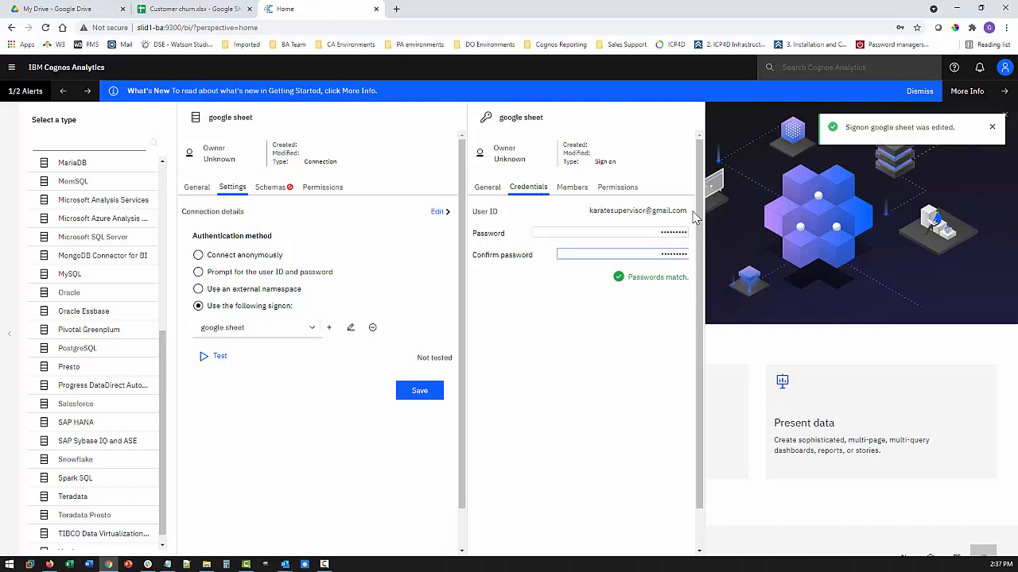
left_click(440, 395)
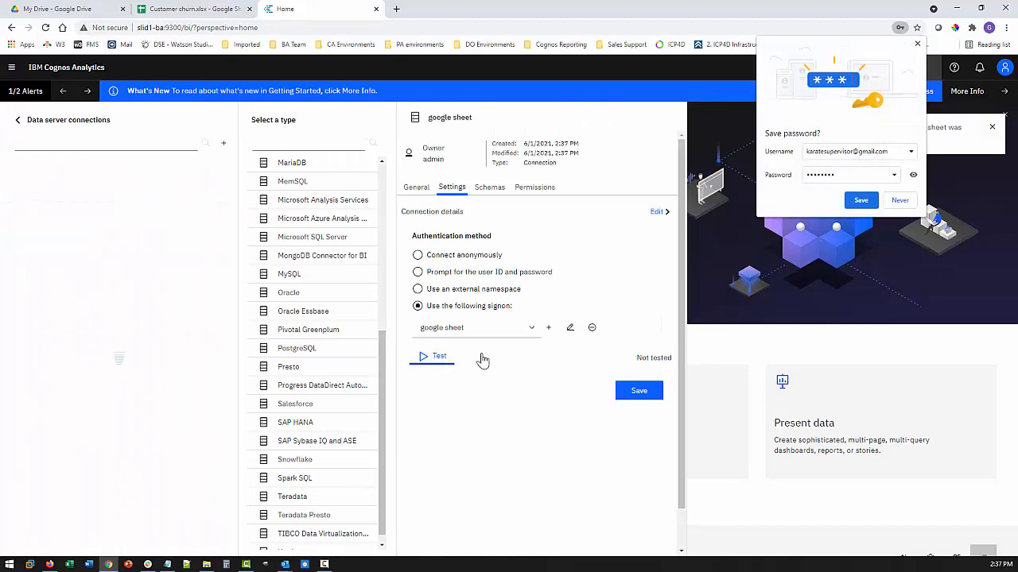
Test and save the google sheet connection, then list its schemas (AUTOREST, INFORMATION_SCHEMA, PUBLIC, SYSTEM_LOBS)
left_click(905, 202)
left_click(438, 358)
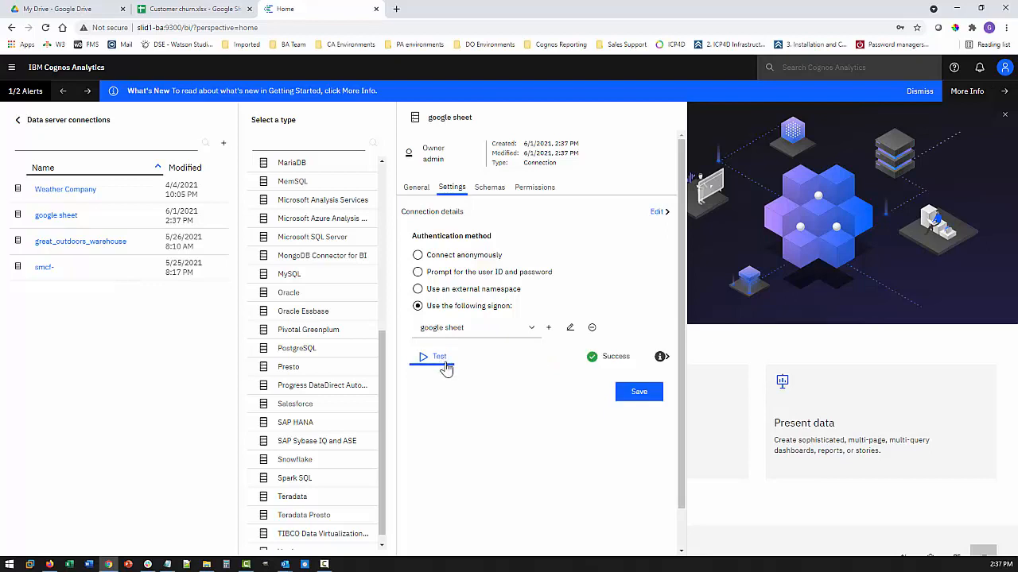
left_click(636, 394)
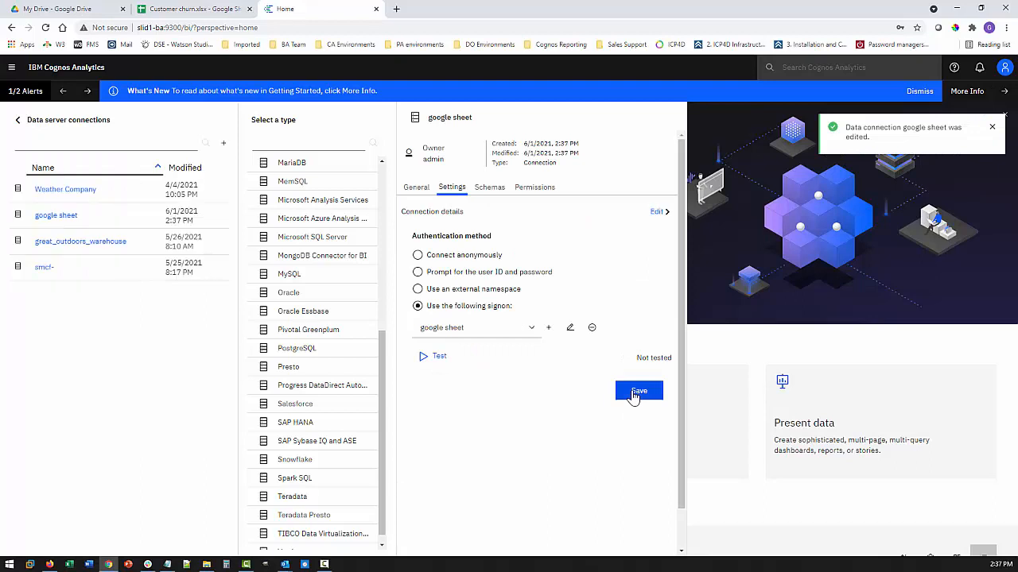
left_click(492, 189)
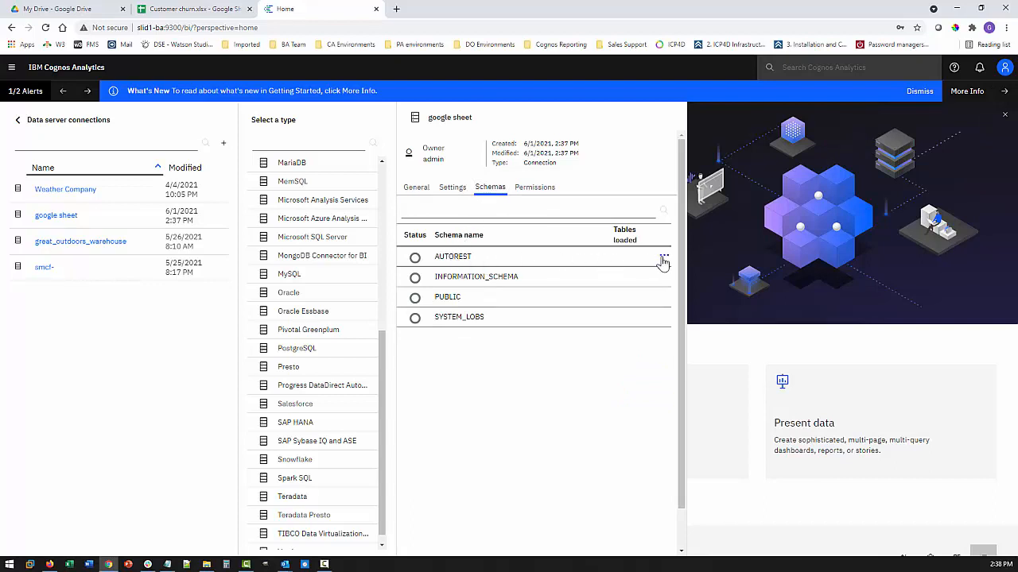
Load AUTOREST metadata with the _CONFIGURATION table unchecked, so only the spreadsheet table loads
left_click(664, 261)
left_click(693, 284)
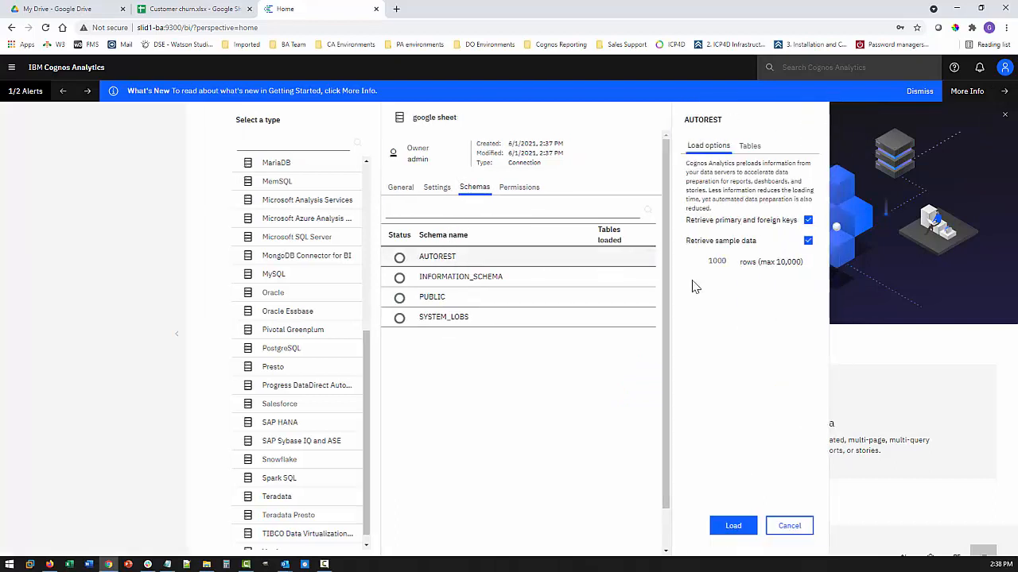
left_click(545, 150)
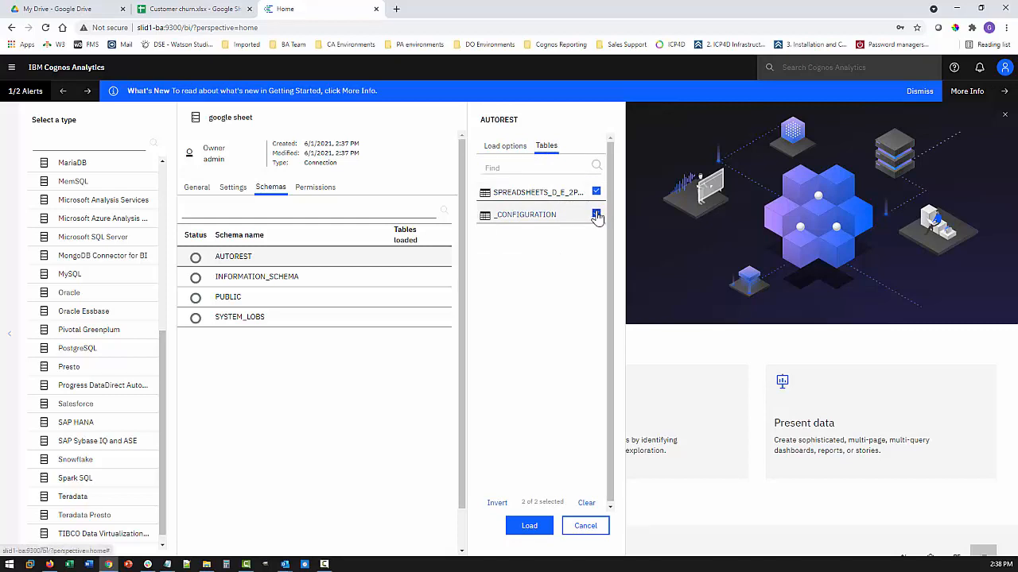
left_click(596, 214)
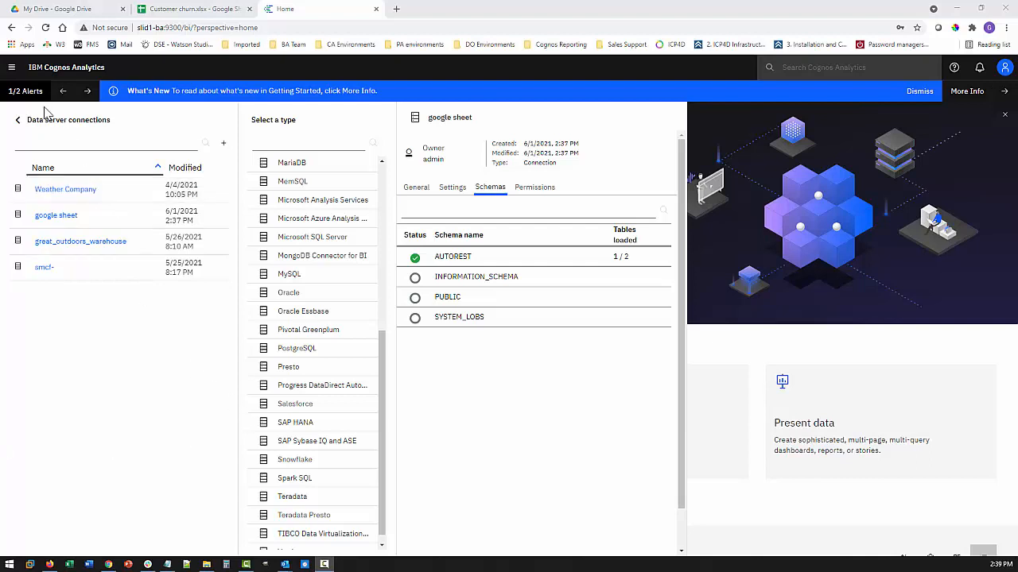
left_click(9, 70)
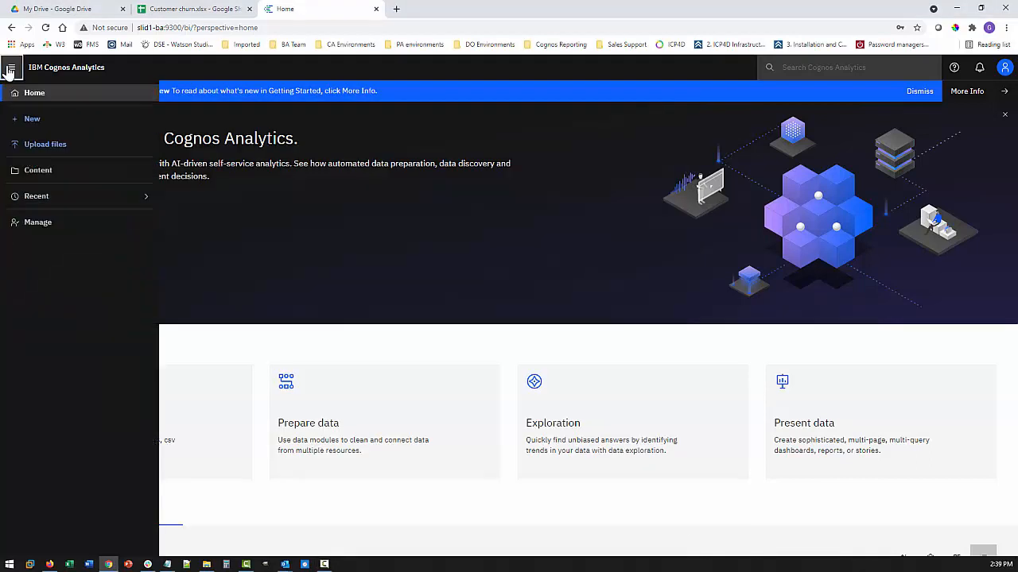
Build a new data module from google sheet's AUTOREST schema and preview the spreadsheet table rows
left_click(32, 121)
left_click(199, 135)
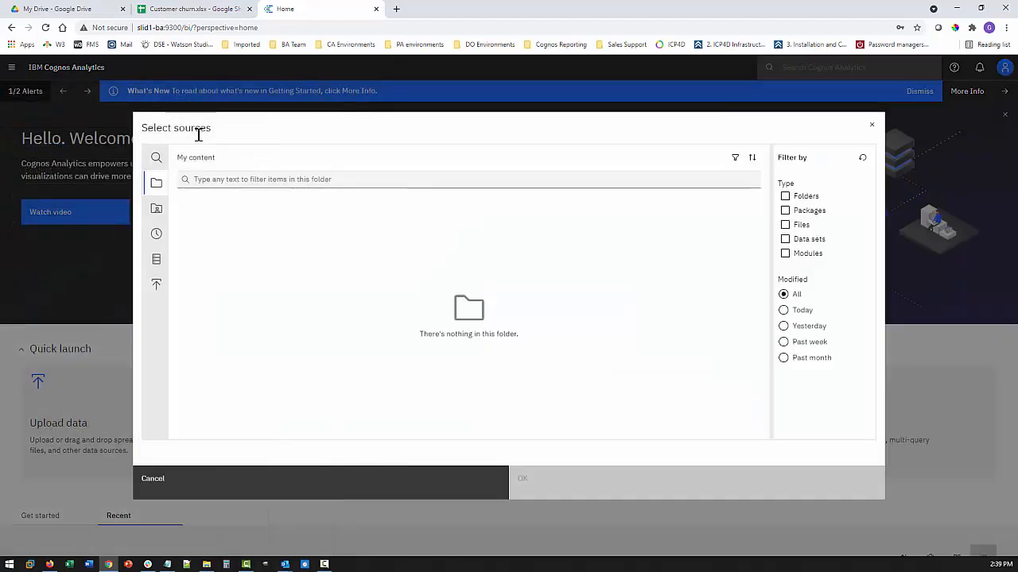
left_click(157, 260)
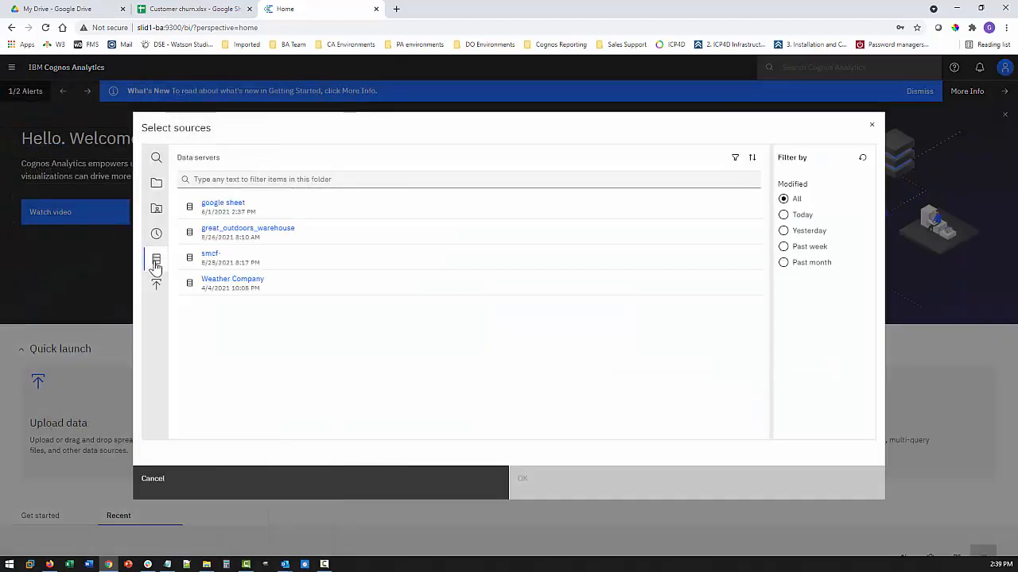
left_click(221, 205)
left_click(224, 219)
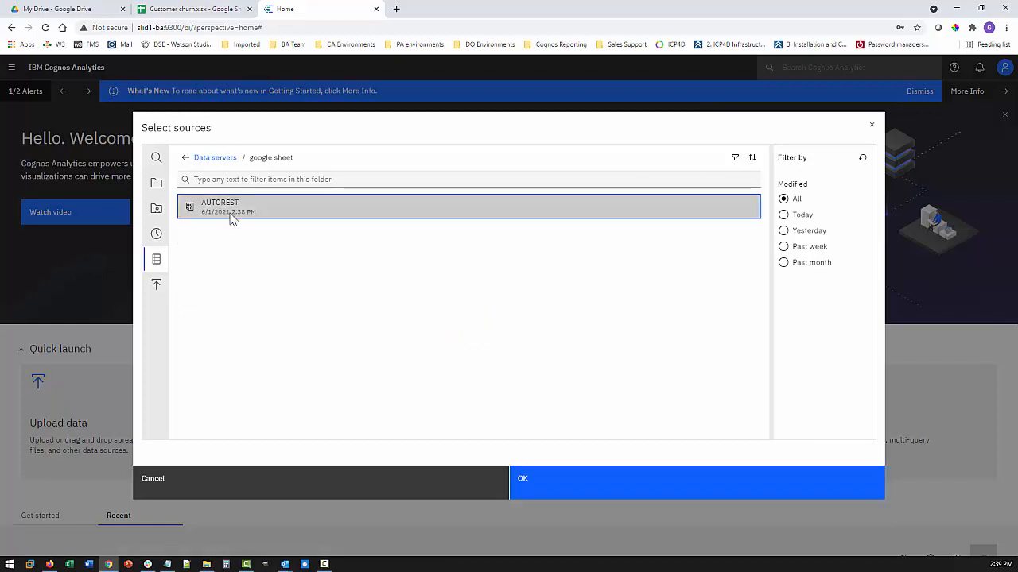
left_click(557, 485)
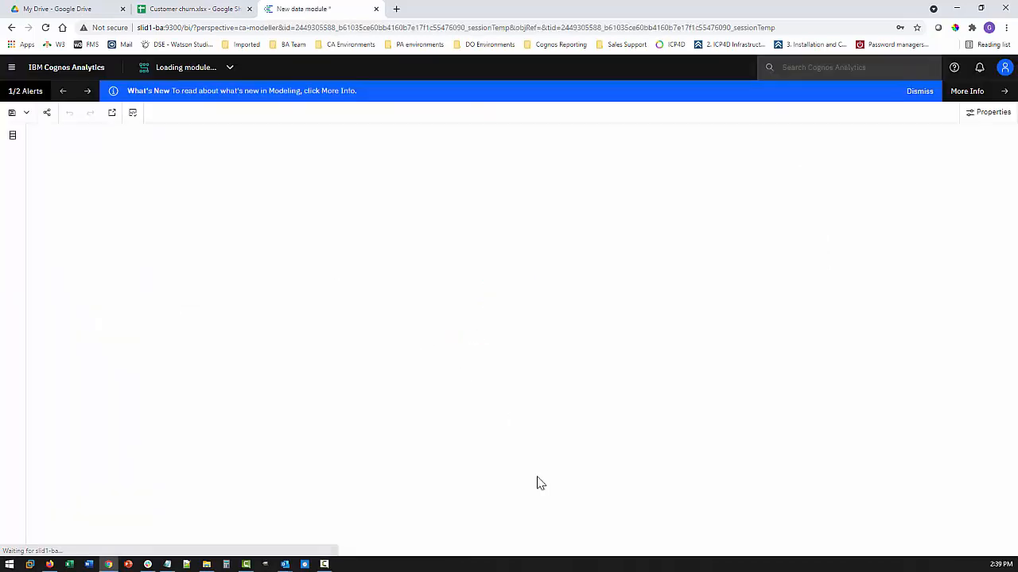
left_click(94, 216)
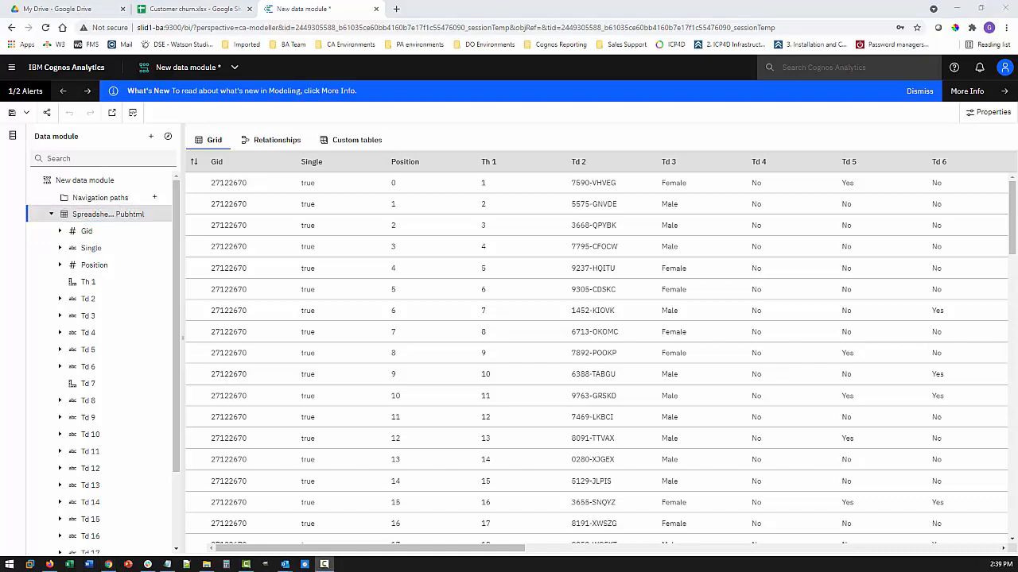
Copy the Cognos SQL query shown in the spreadsheet table's query information
right_click(117, 216)
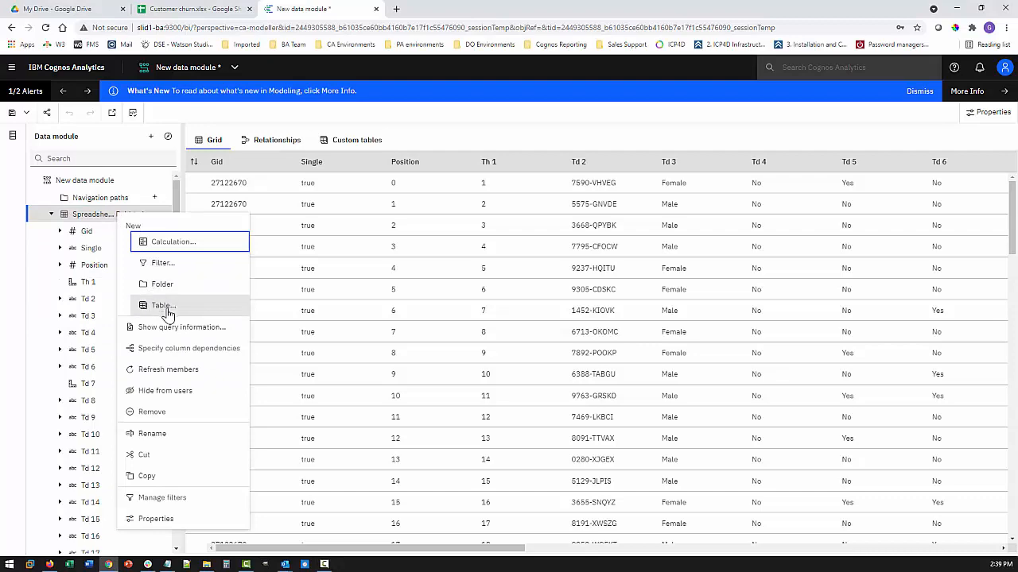
left_click(169, 329)
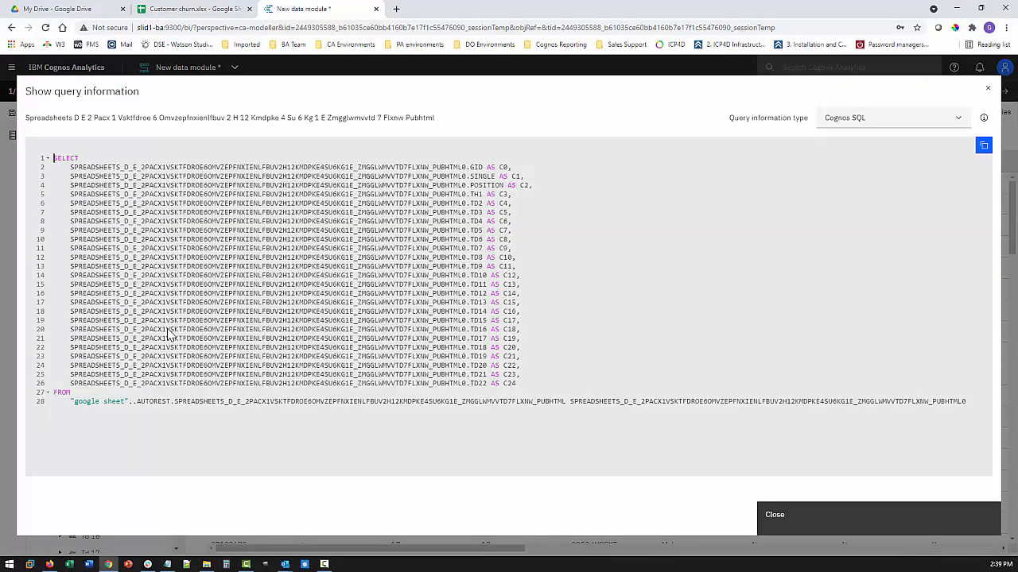
left_click(984, 148)
left_click(808, 518)
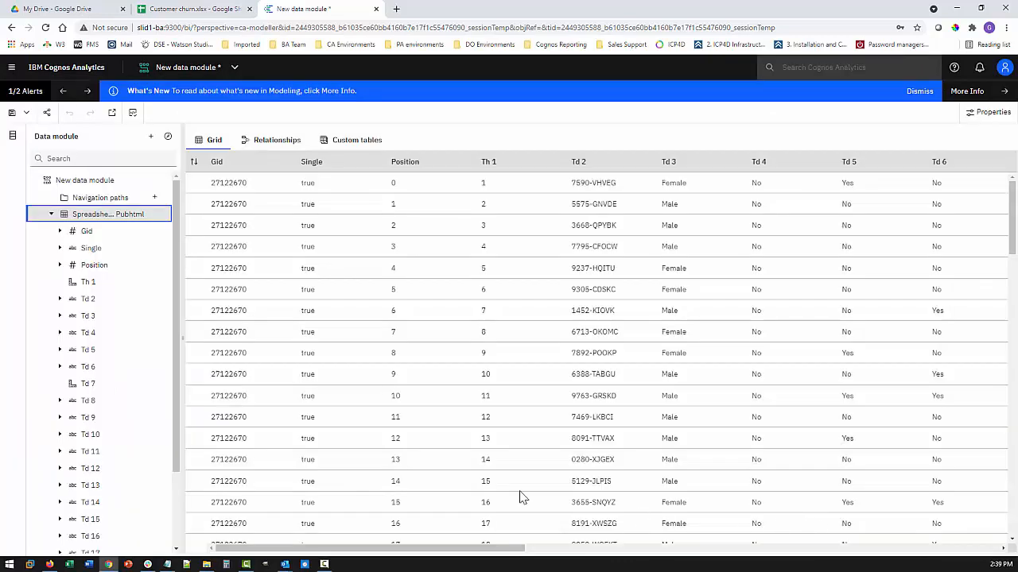
Create the Native SQL table 'reporting table' from the pasted query, previewing its rows first
right_click(111, 184)
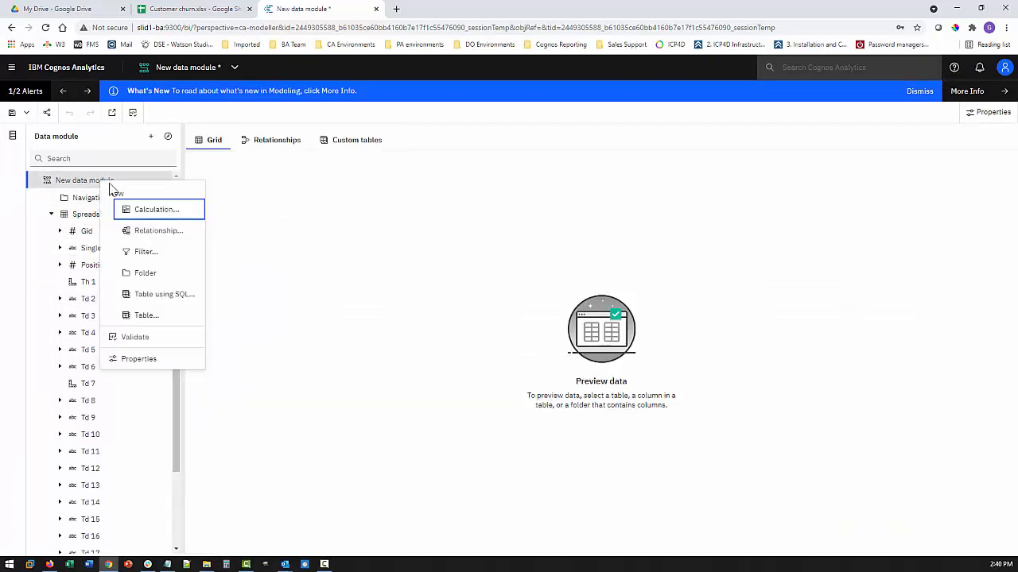
left_click(155, 294)
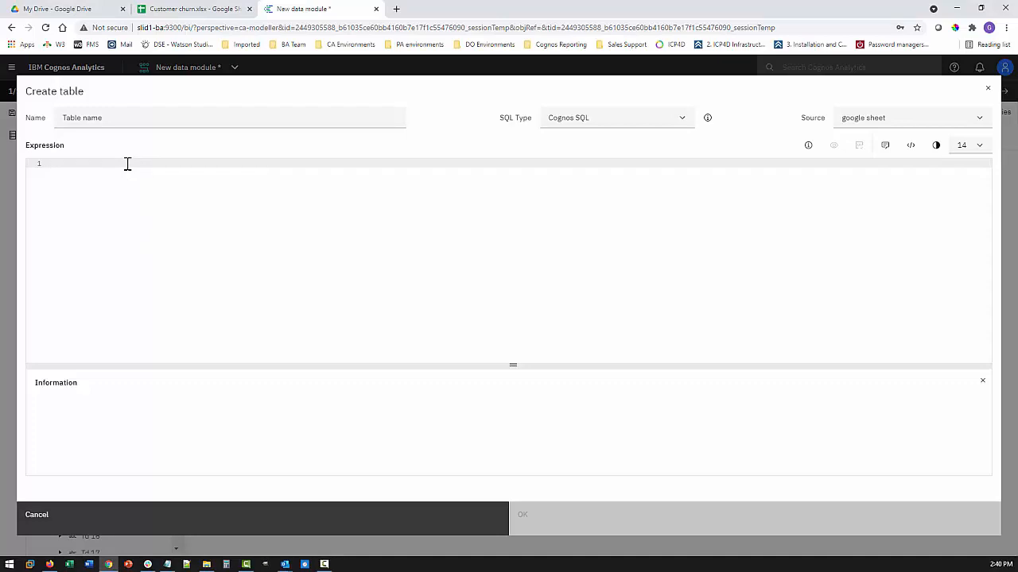
key("ctrl+v")
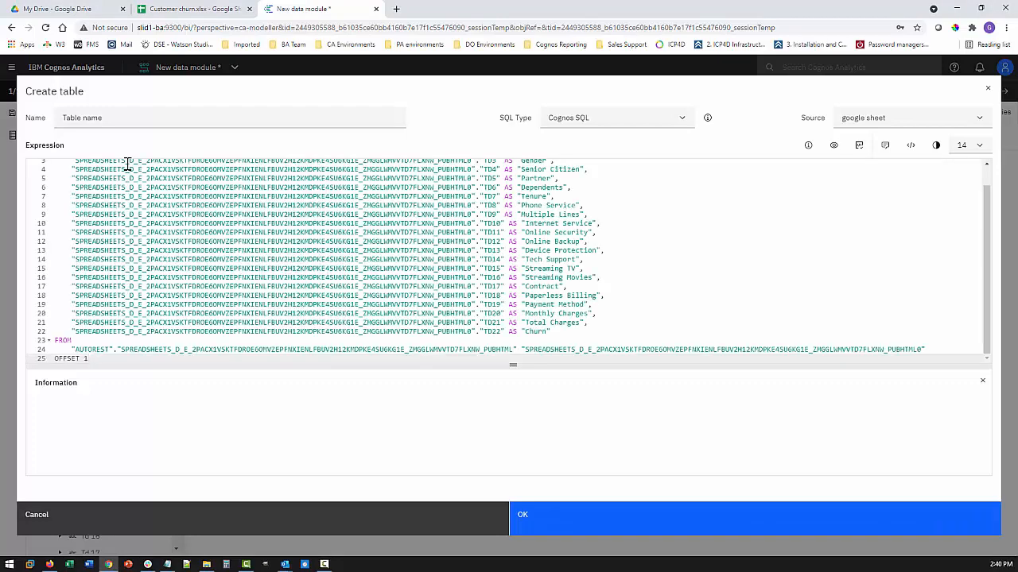
scroll(302, 215, "up", 1)
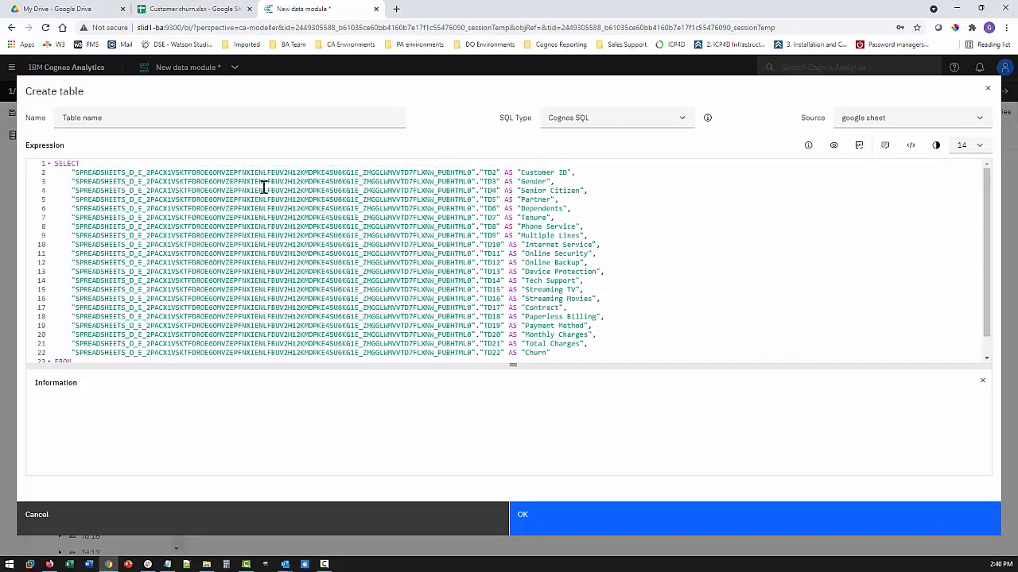
left_click(124, 117)
type("reporting table")
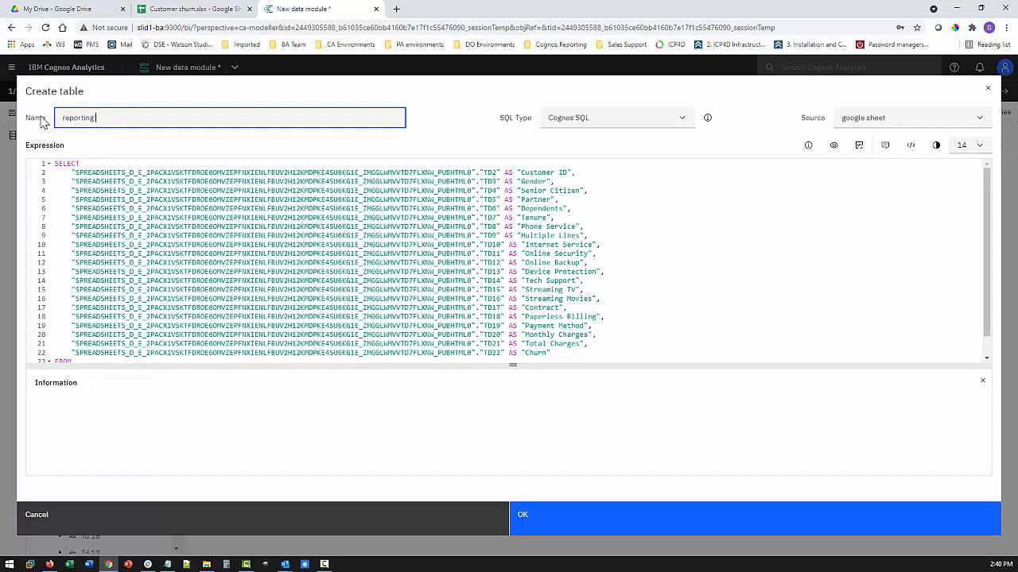
left_click(574, 118)
left_click(571, 155)
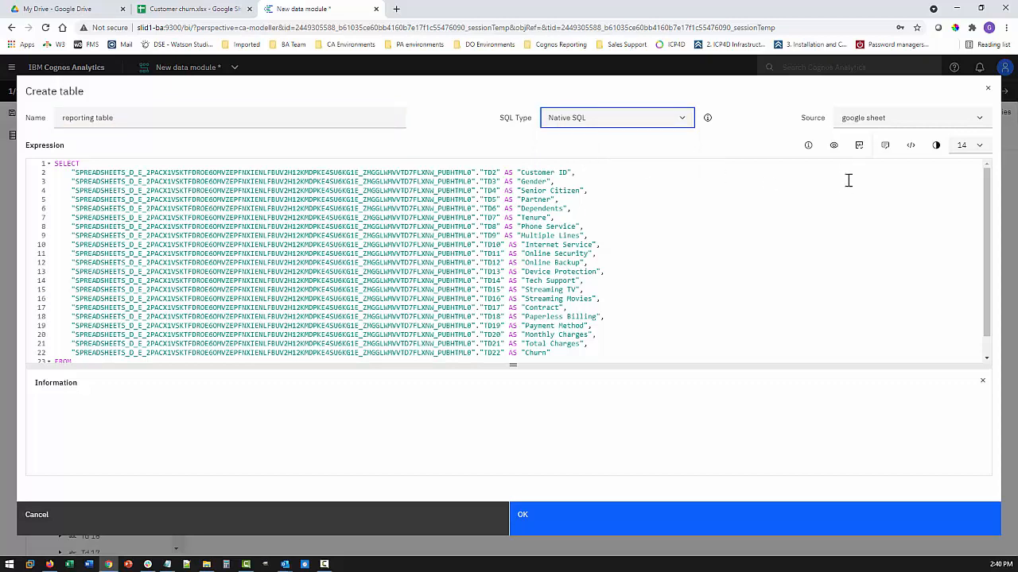
left_click(833, 144)
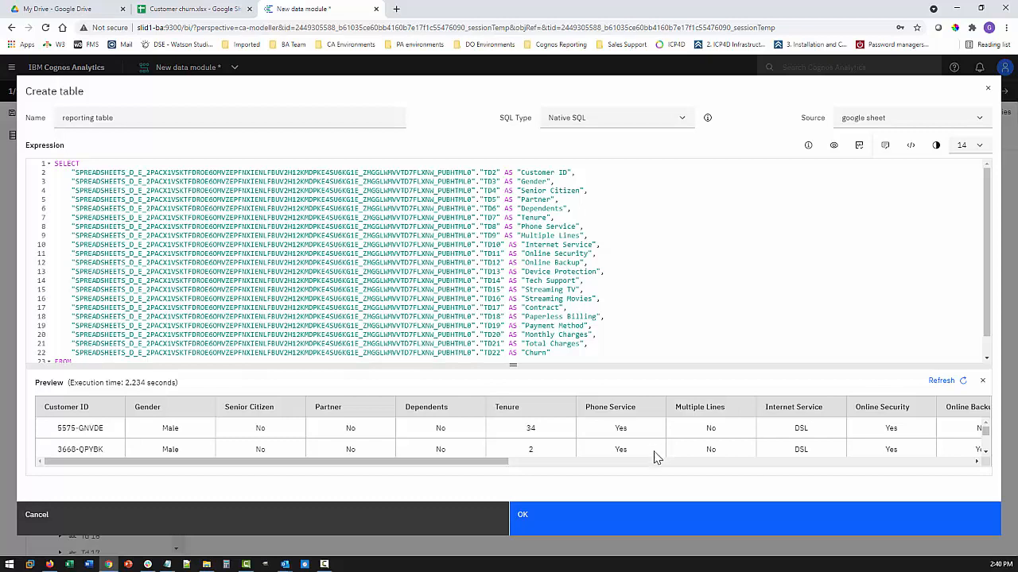
left_click(585, 526)
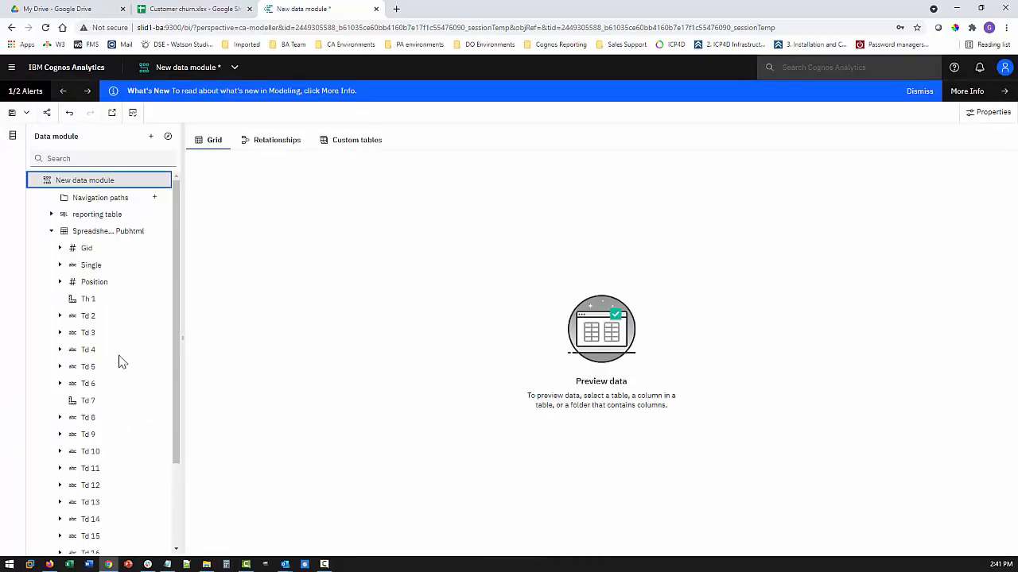
Hide the Spreadsheet table from users and start a new report from the data module
right_click(95, 231)
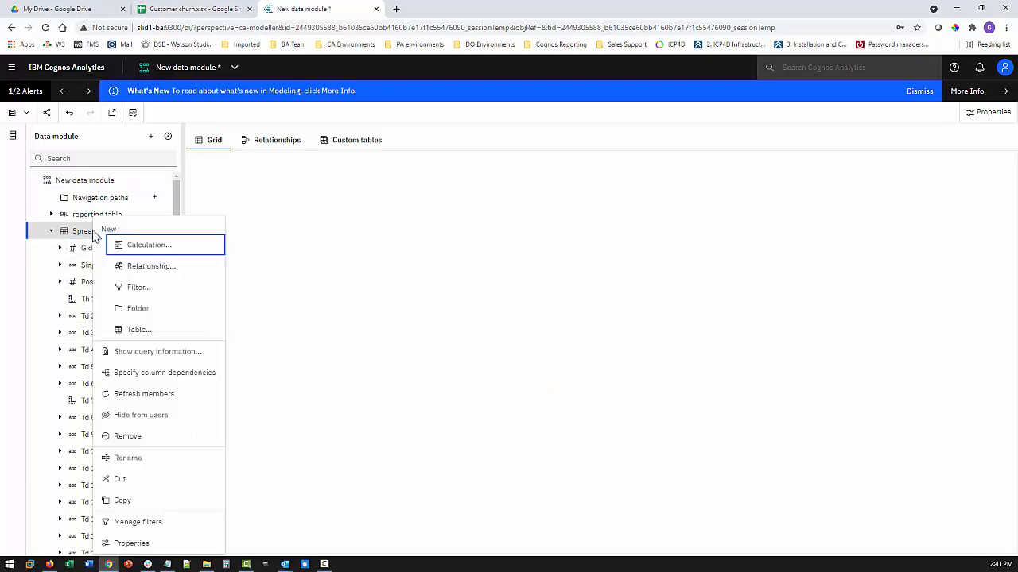
left_click(144, 415)
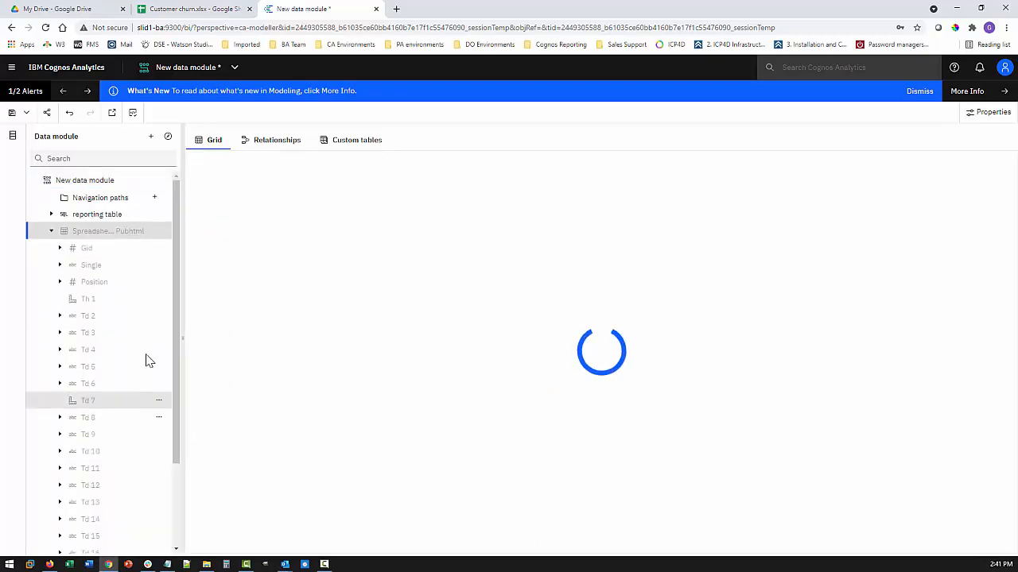
left_click(112, 116)
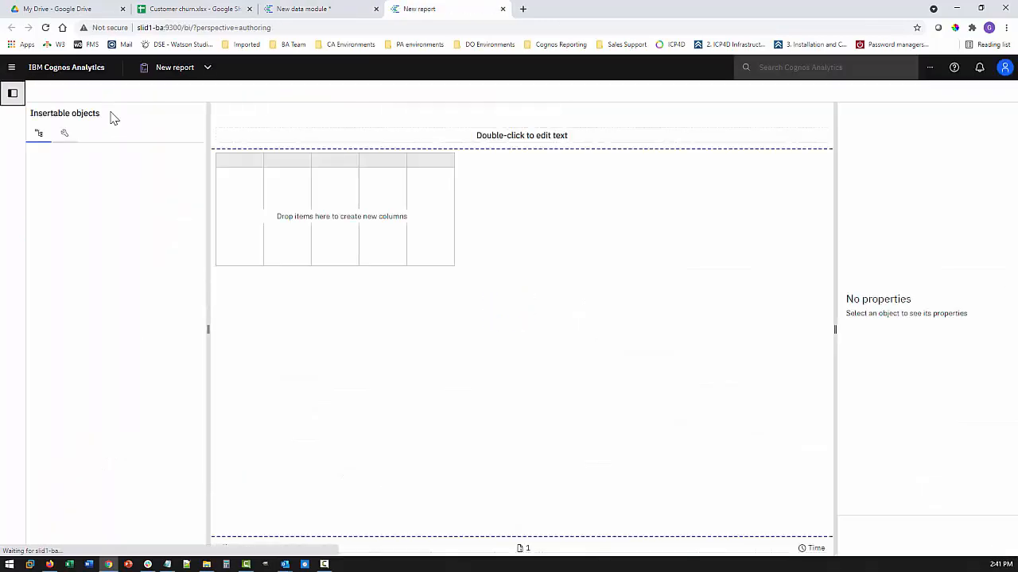
Drop all reporting table columns into the list and view it in Page preview
left_click_drag(77, 203, 228, 216)
left_click(902, 112)
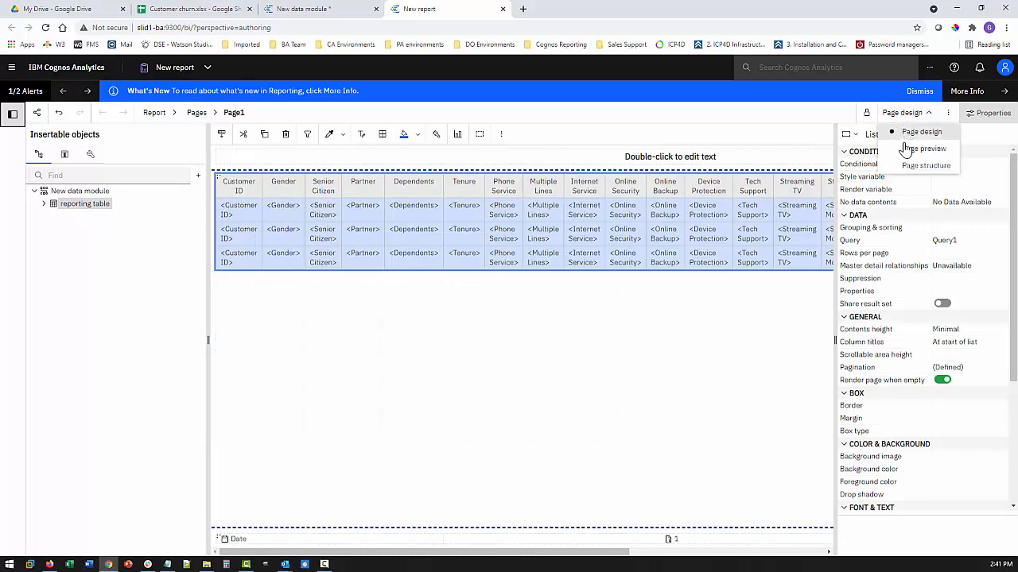
left_click(906, 146)
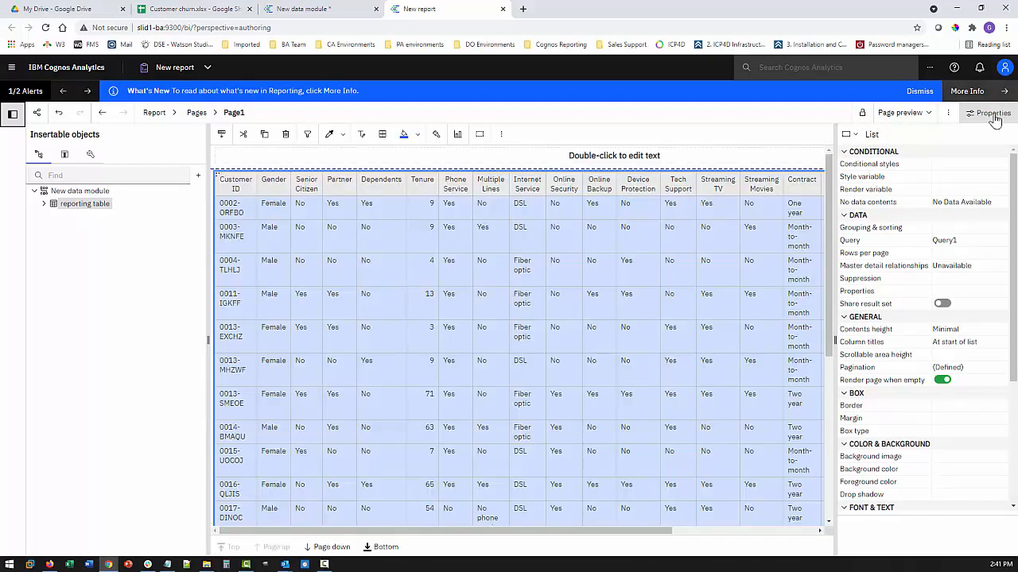
left_click(990, 116)
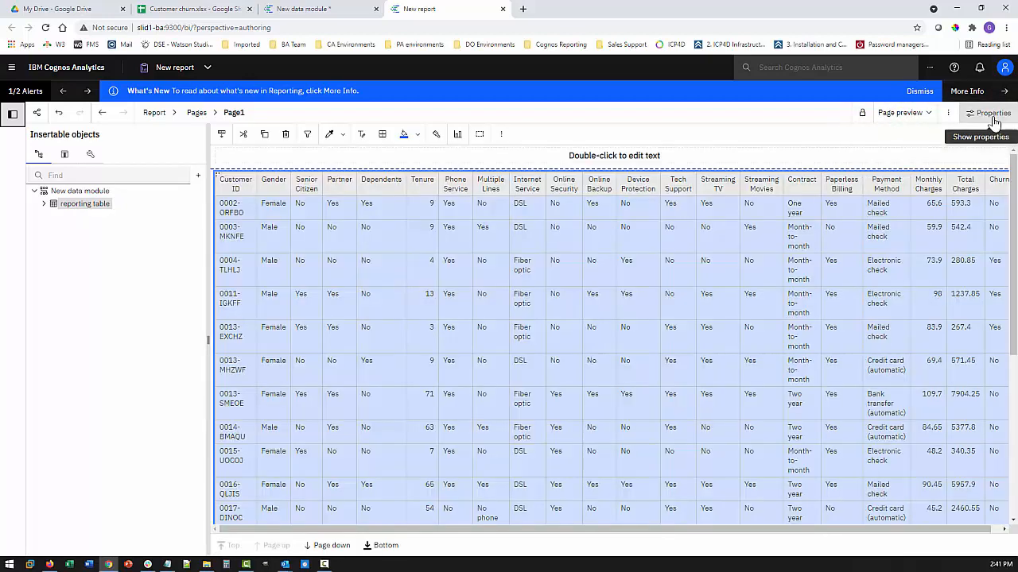